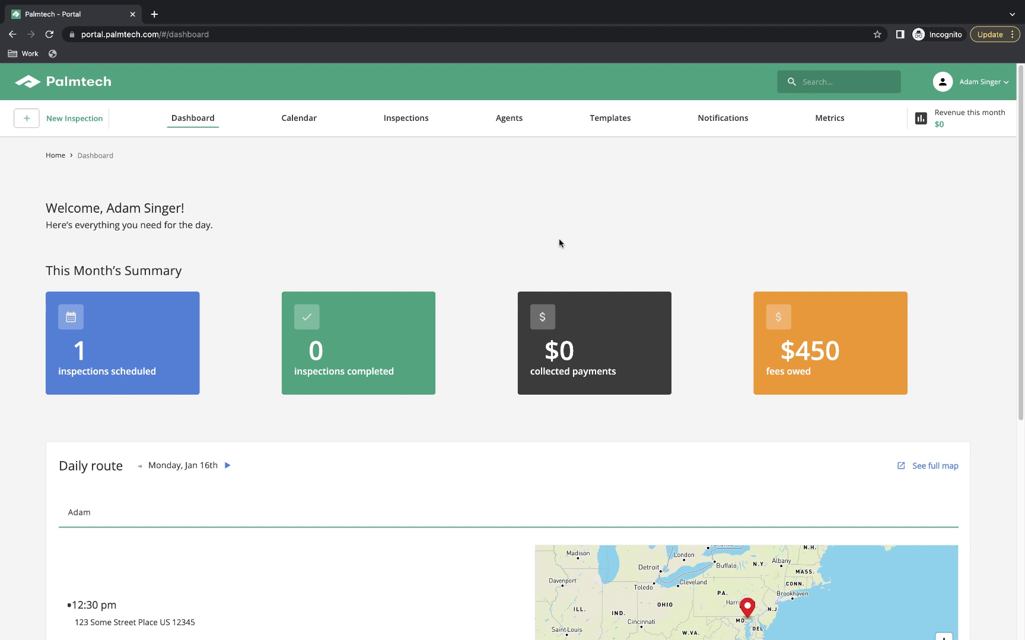
# Go to the Templates page to see the Default Home Template.
pyautogui.click(619, 126)
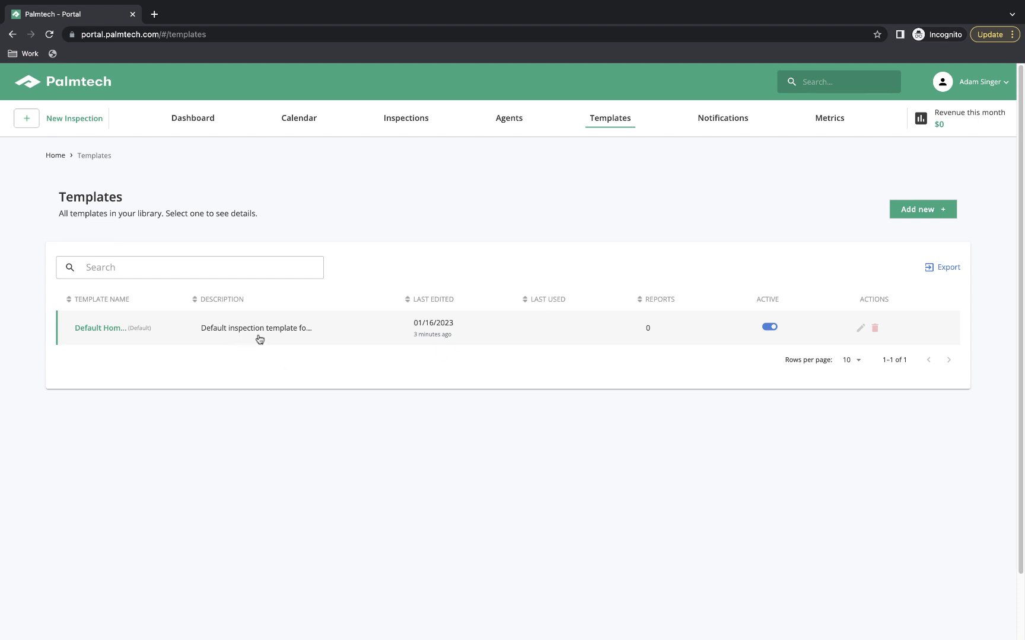
# Edit the Default Home Template and accept working in a draft copy.
pyautogui.click(861, 332)
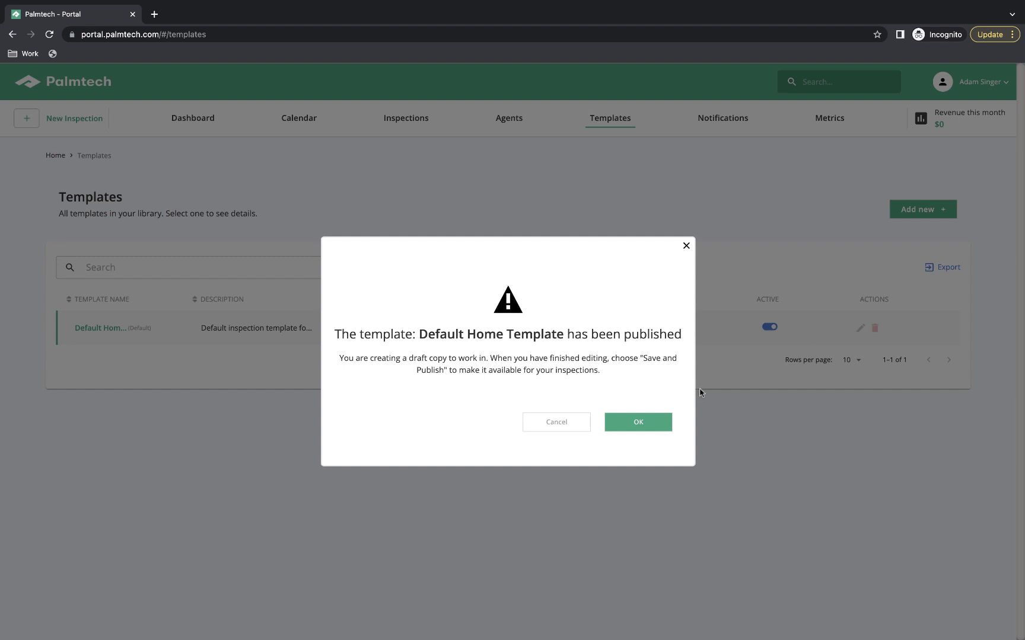
pyautogui.click(655, 421)
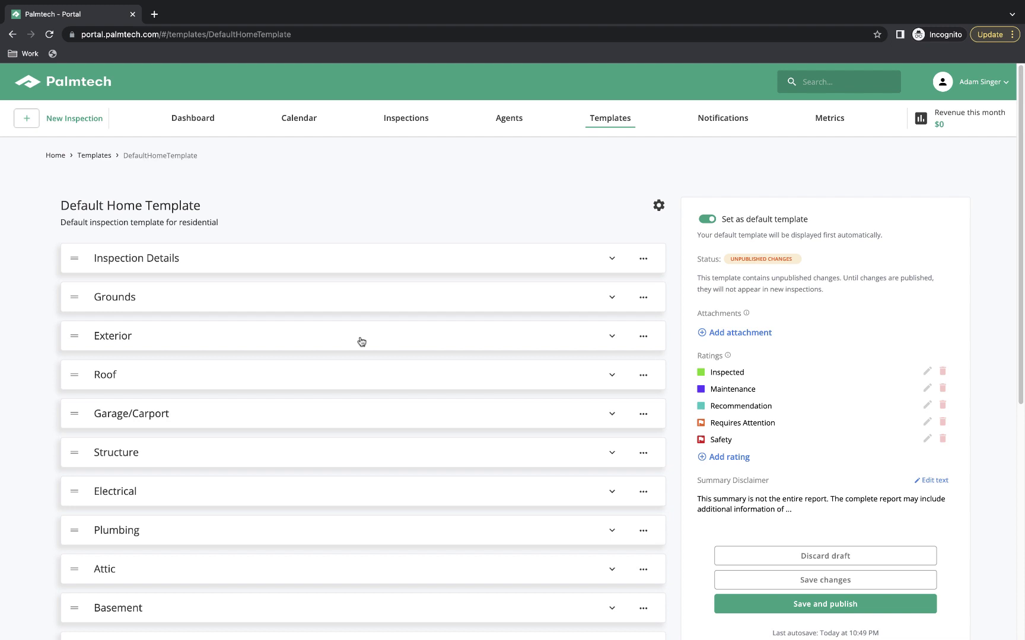
pyautogui.click(575, 303)
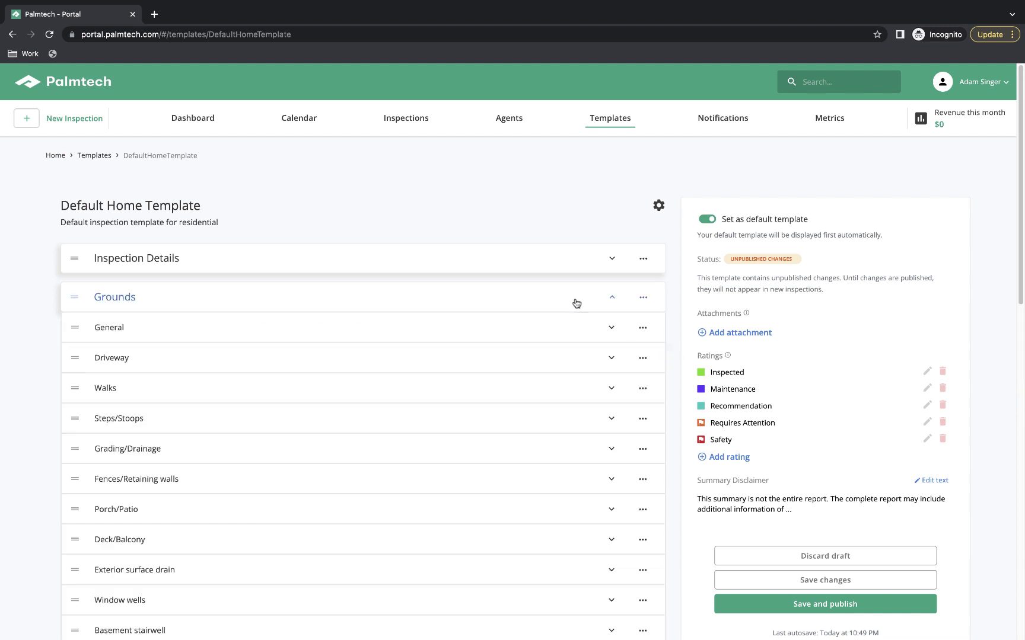
pyautogui.scroll(-2, 421, 355)
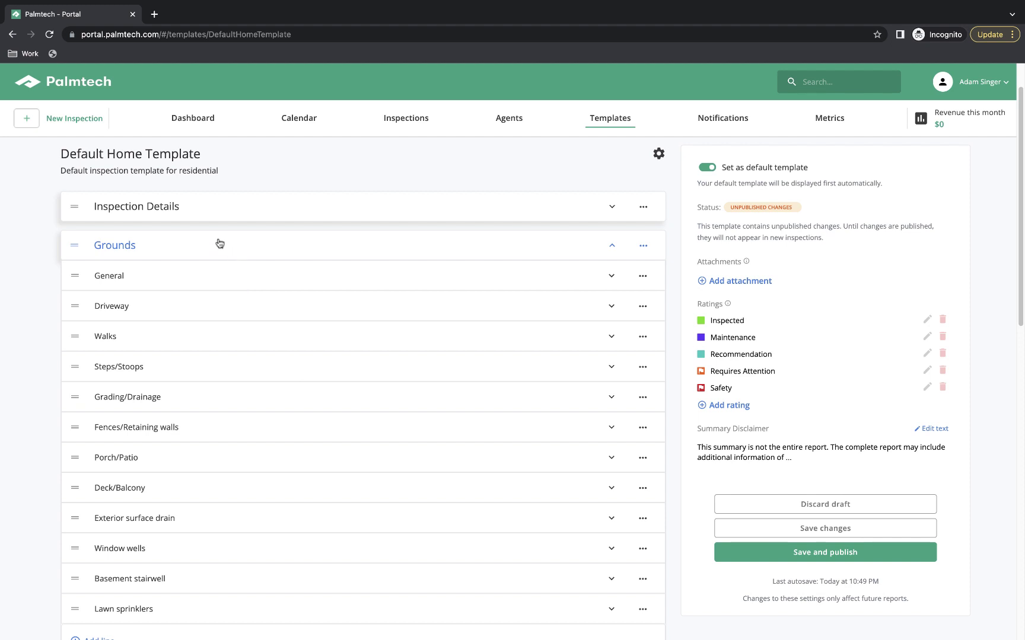
pyautogui.scroll(-1, 463, 324)
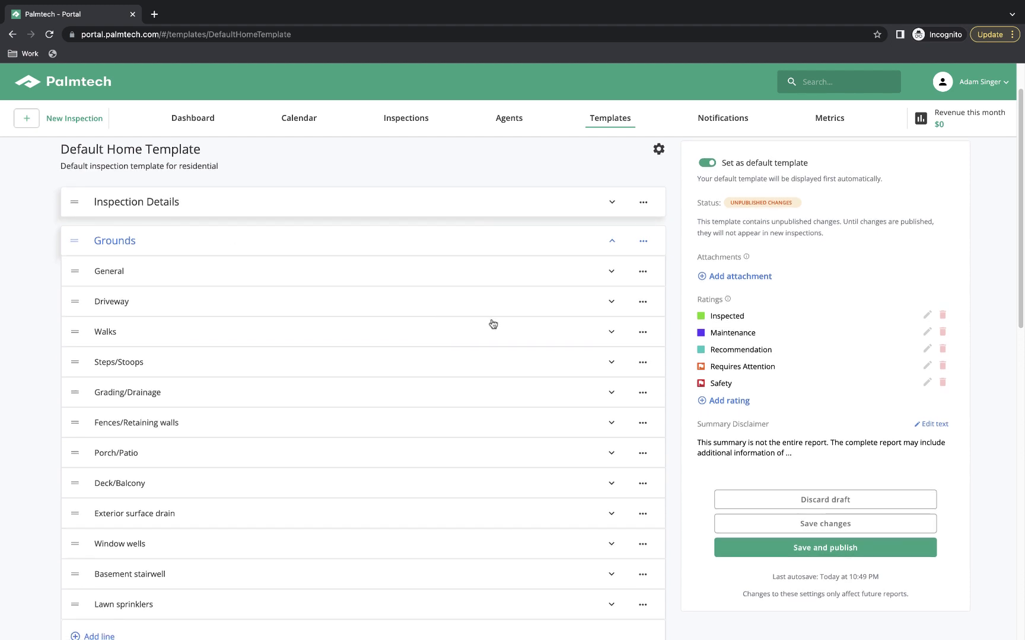
pyautogui.click(594, 309)
pyautogui.scroll(-3, 504, 366)
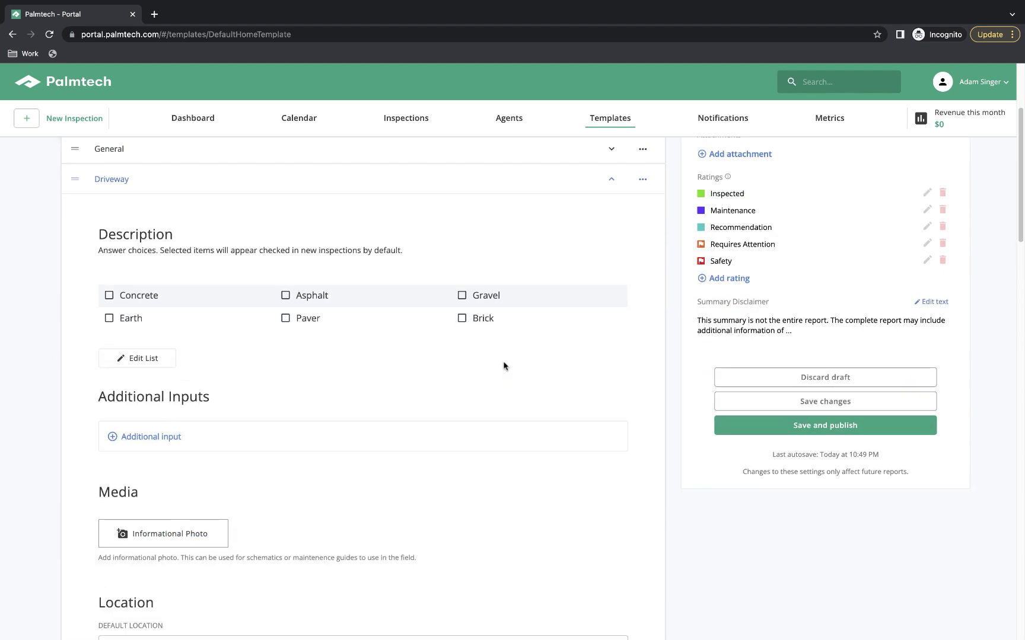
pyautogui.scroll(-5, 503, 366)
pyautogui.scroll(6, 505, 363)
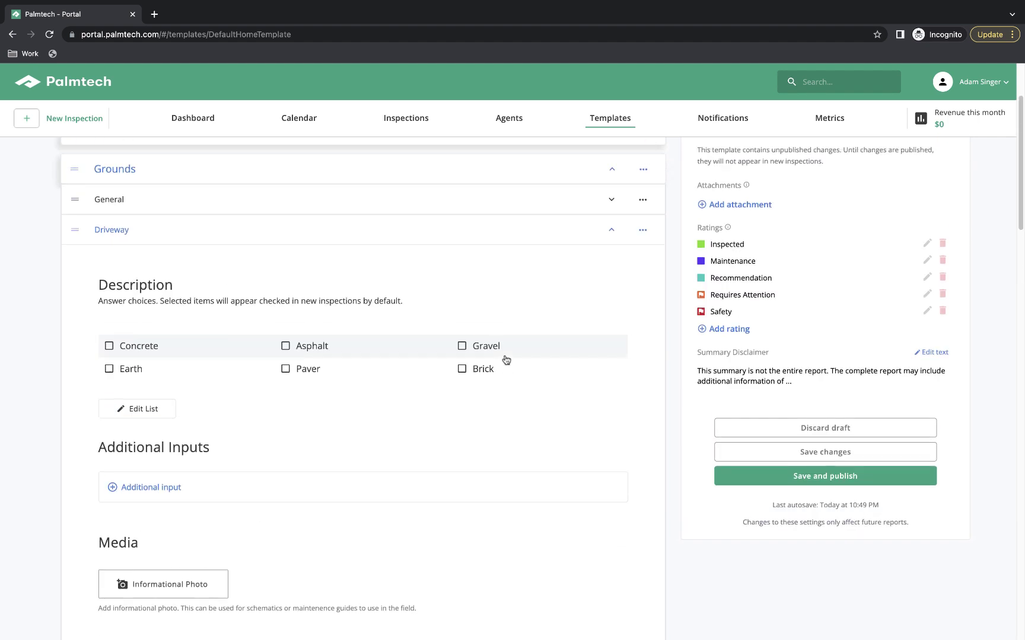
pyautogui.scroll(2, 506, 360)
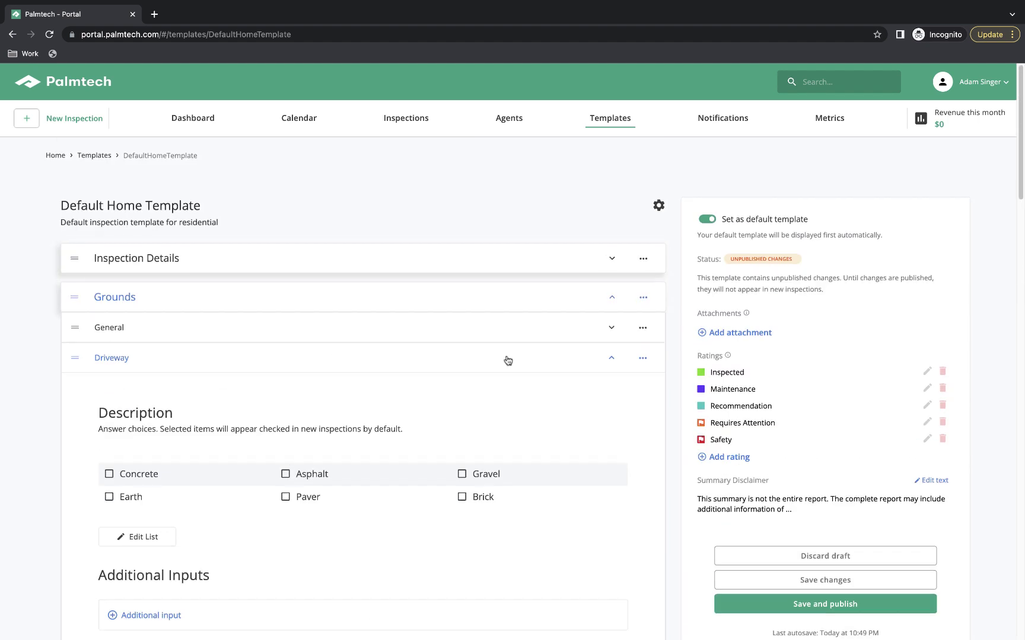
pyautogui.click(611, 301)
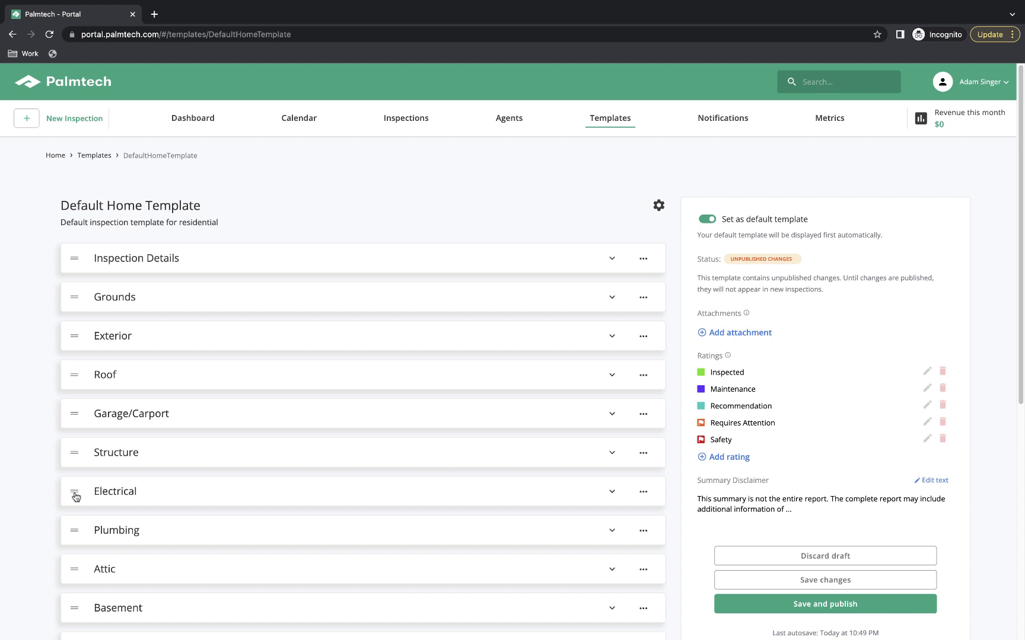
# Drag the Electrical category up above Structure.
pyautogui.moveTo(76, 495); pyautogui.dragTo(78, 450)
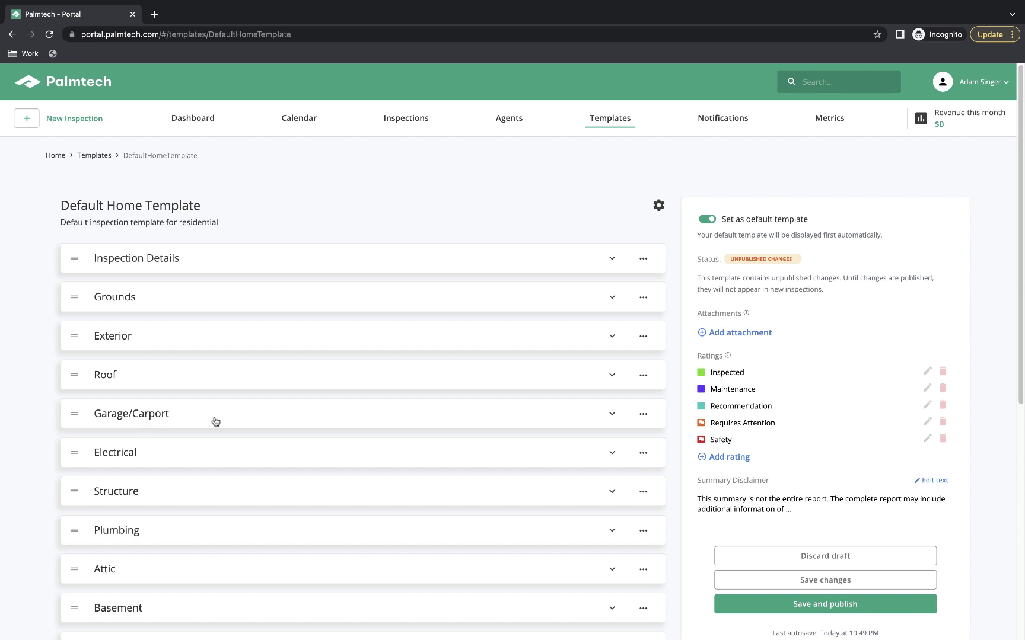
# Rename the Garage/Carport category to 'Garage' by removing '/Carport', and save it.
pyautogui.click(644, 415)
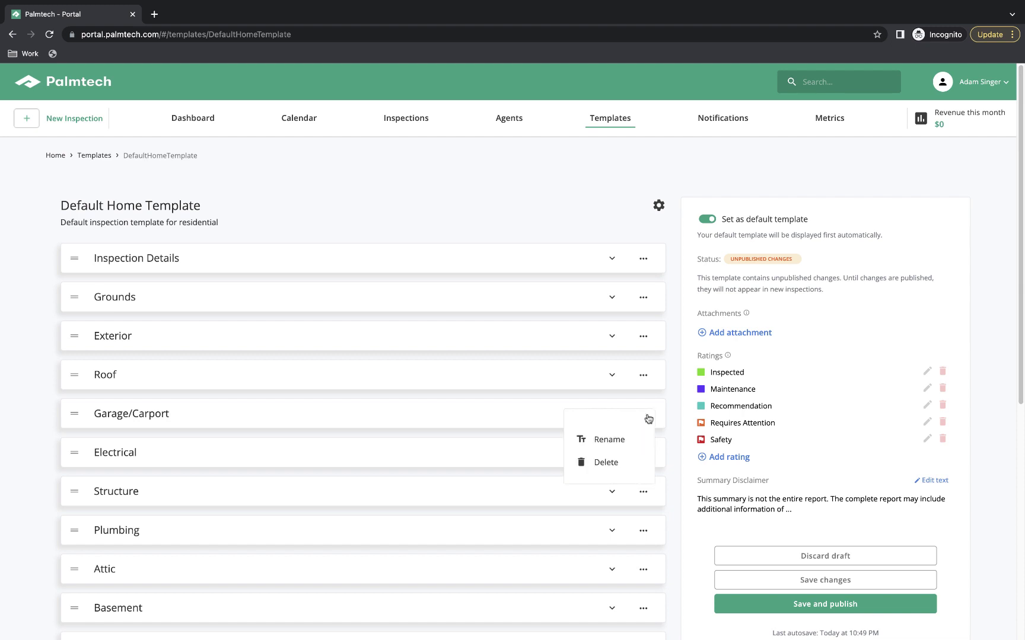
pyautogui.click(617, 443)
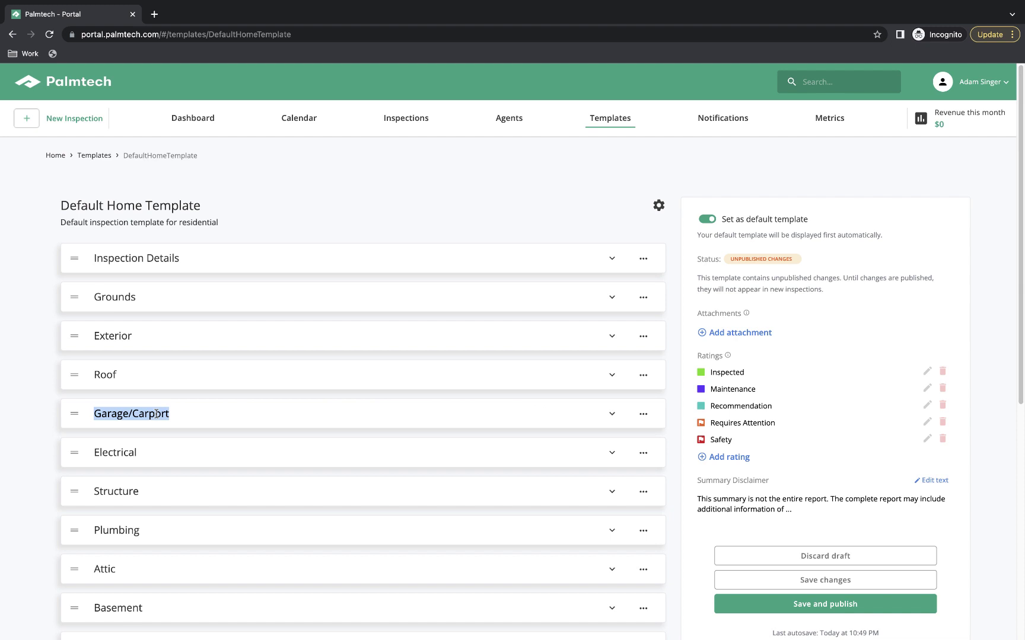
pyautogui.press('Right')
pyautogui.press('BackSpace')
pyautogui.press('BackSpace')
pyautogui.press('BackSpace')
pyautogui.press('BackSpace')
pyautogui.press('BackSpace')
pyautogui.press('BackSpace')
pyautogui.press('BackSpace')
pyautogui.press('BackSpace')
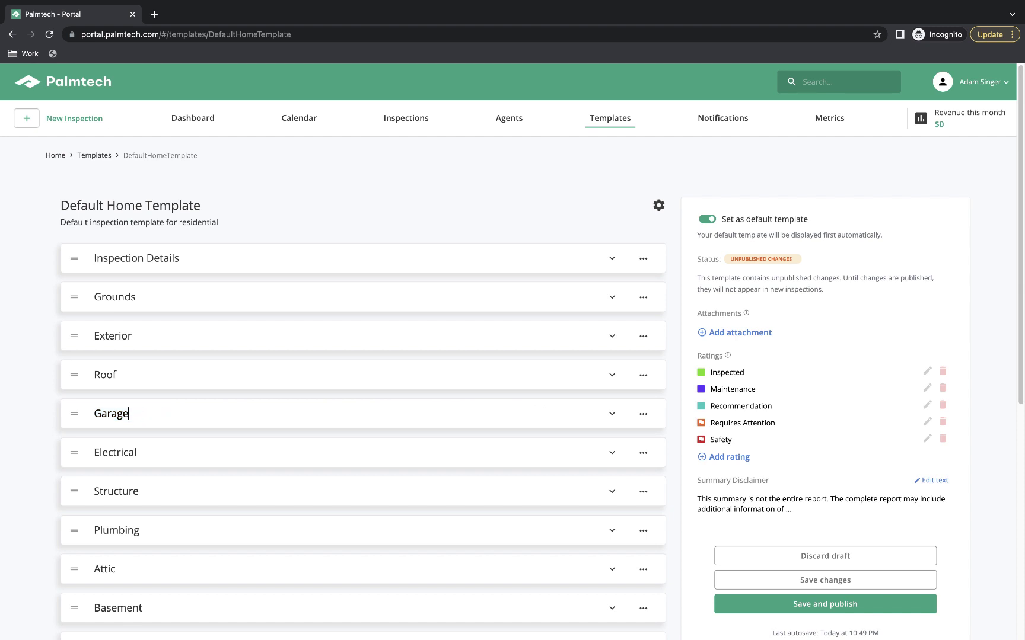
pyautogui.click(51, 409)
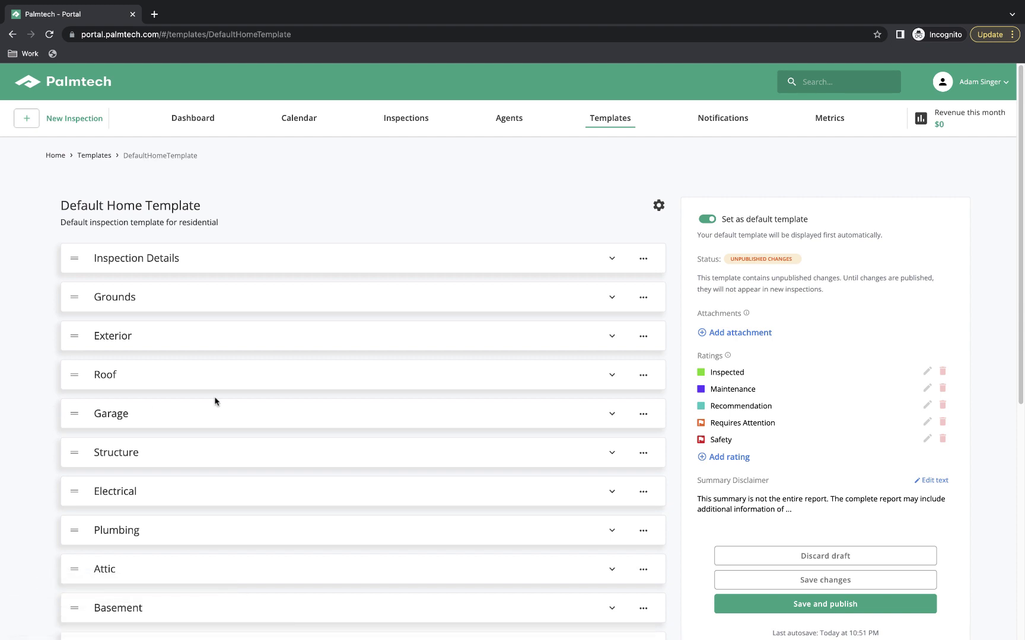
# Delete the Basement category so Heating/Cooling follows Attic.
pyautogui.scroll(-1, 349, 395)
pyautogui.scroll(-3, 349, 397)
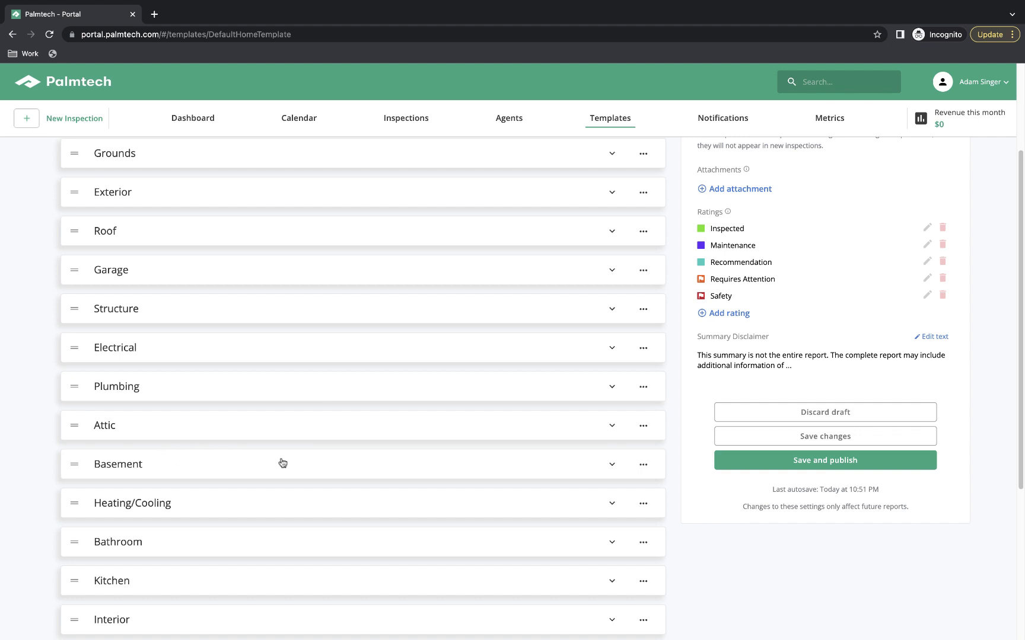
pyautogui.click(645, 467)
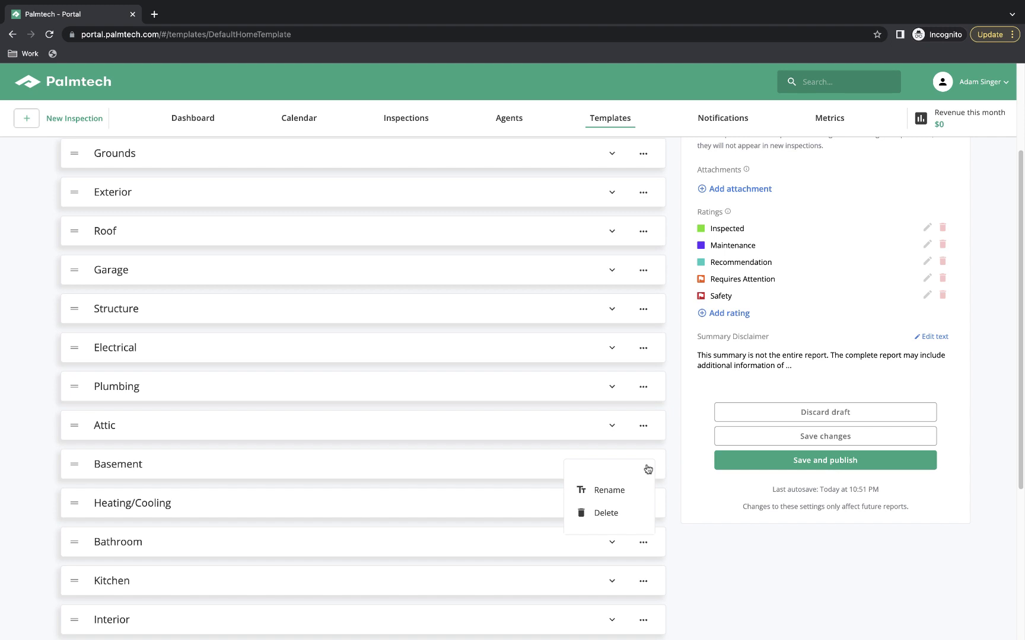
pyautogui.click(606, 513)
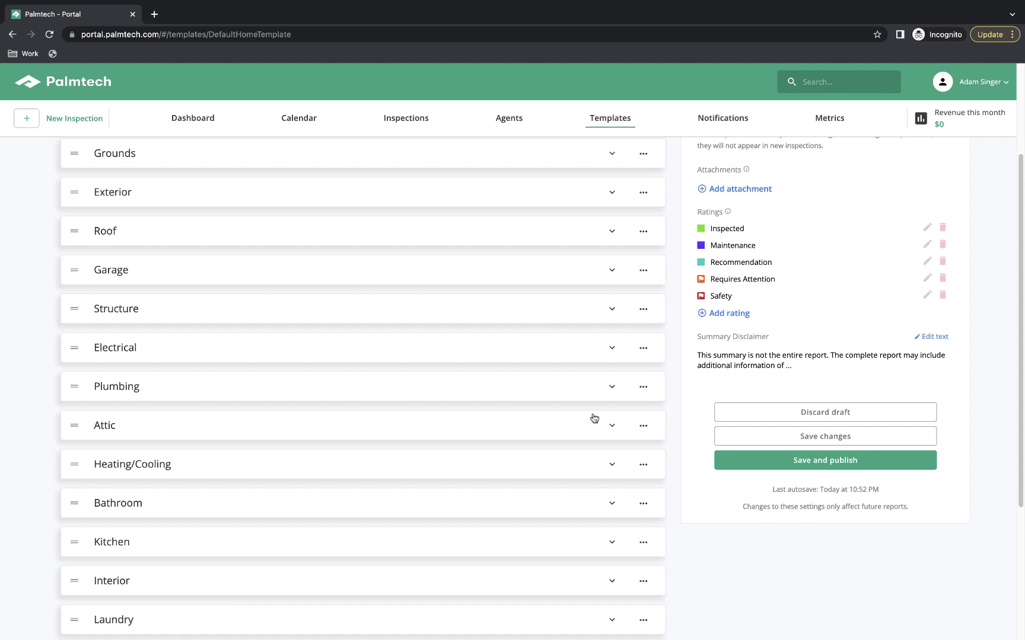
pyautogui.scroll(1, 606, 305)
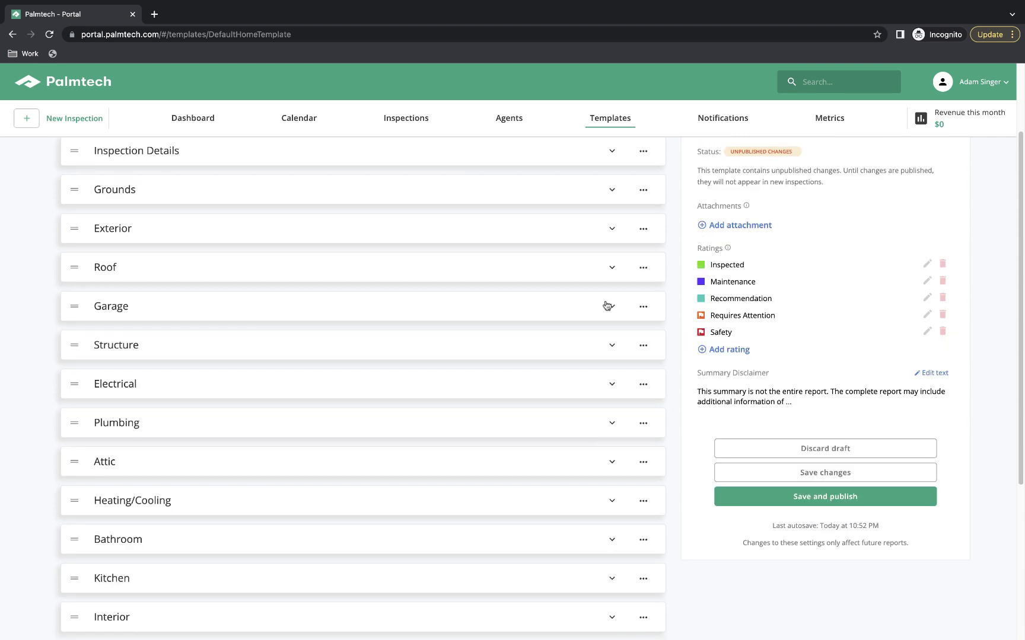
# Add a blank category after Living Space and name it 'Pool'.
pyautogui.scroll(-5, 371, 304)
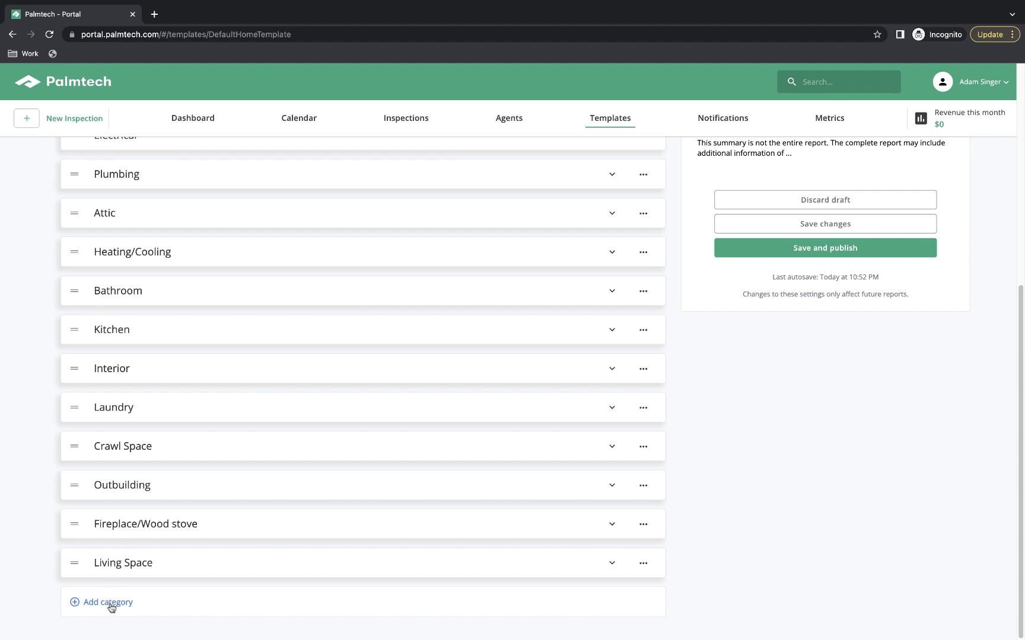
pyautogui.click(111, 606)
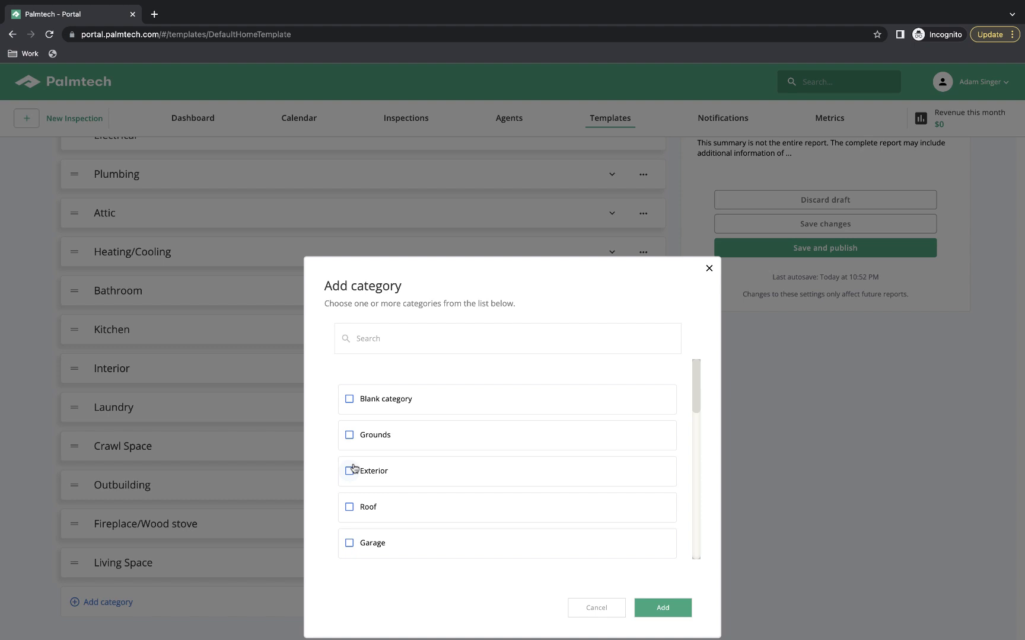
pyautogui.click(349, 401)
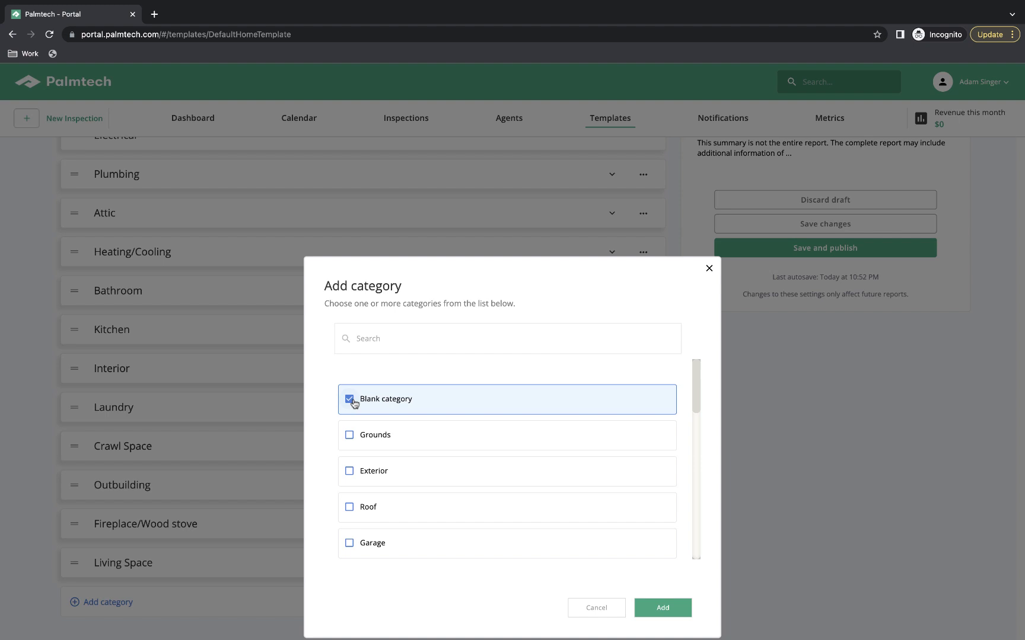
pyautogui.click(666, 608)
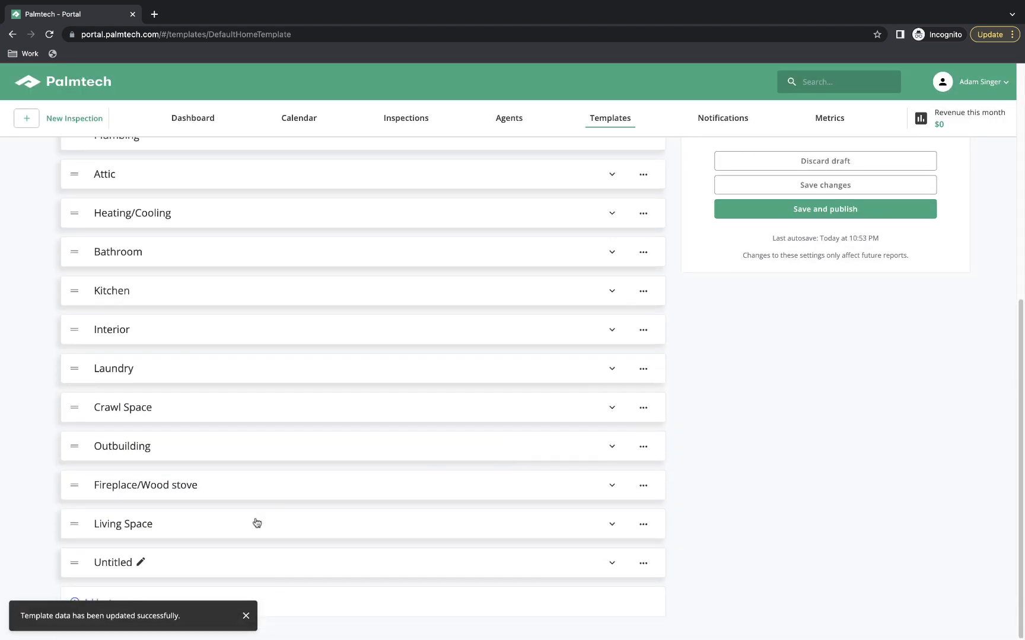
pyautogui.click(140, 564)
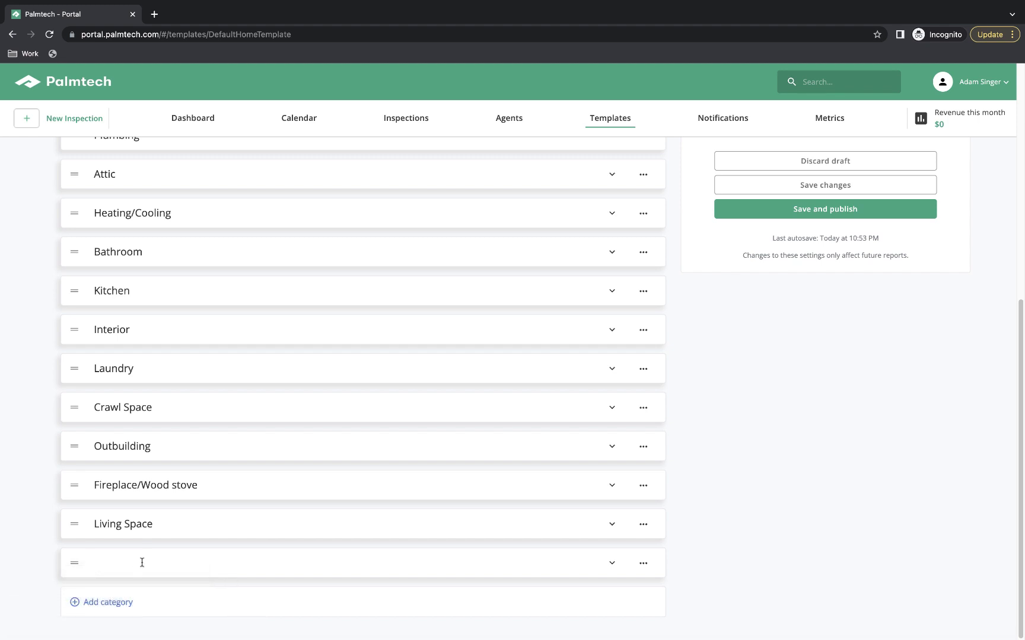
pyautogui.write('Pool')
pyautogui.click(49, 553)
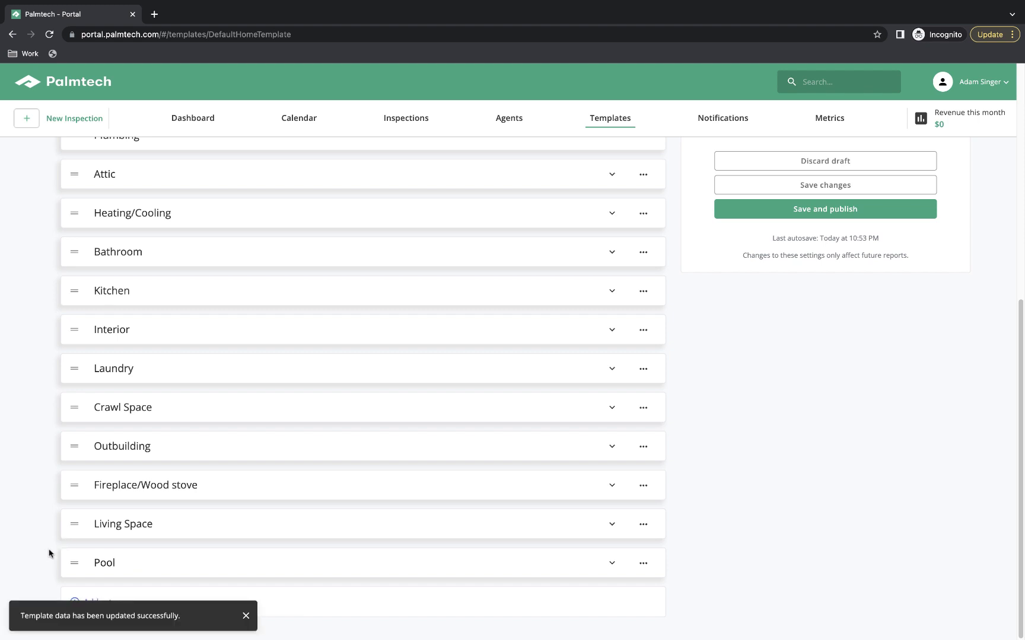
# Add a new line to the Pool category and name it 'Fencing'.
pyautogui.click(611, 564)
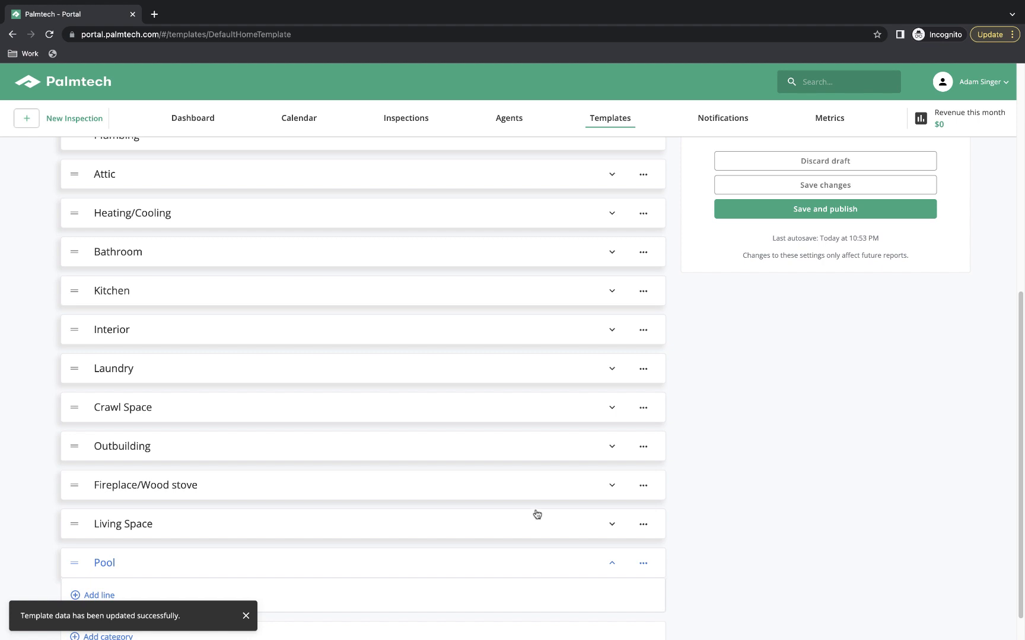
pyautogui.scroll(-1, 536, 516)
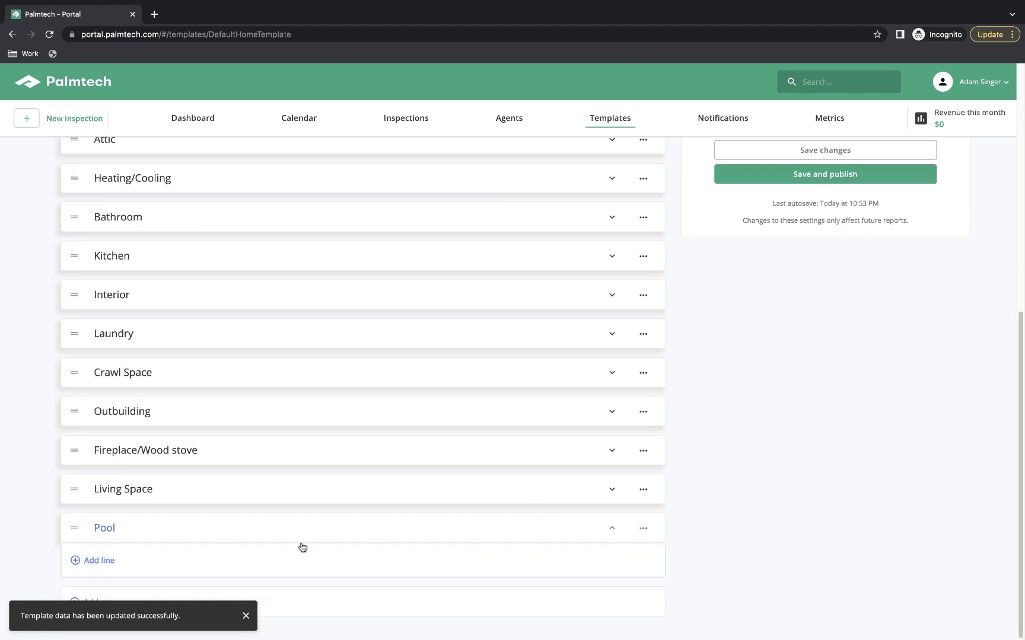
pyautogui.click(85, 563)
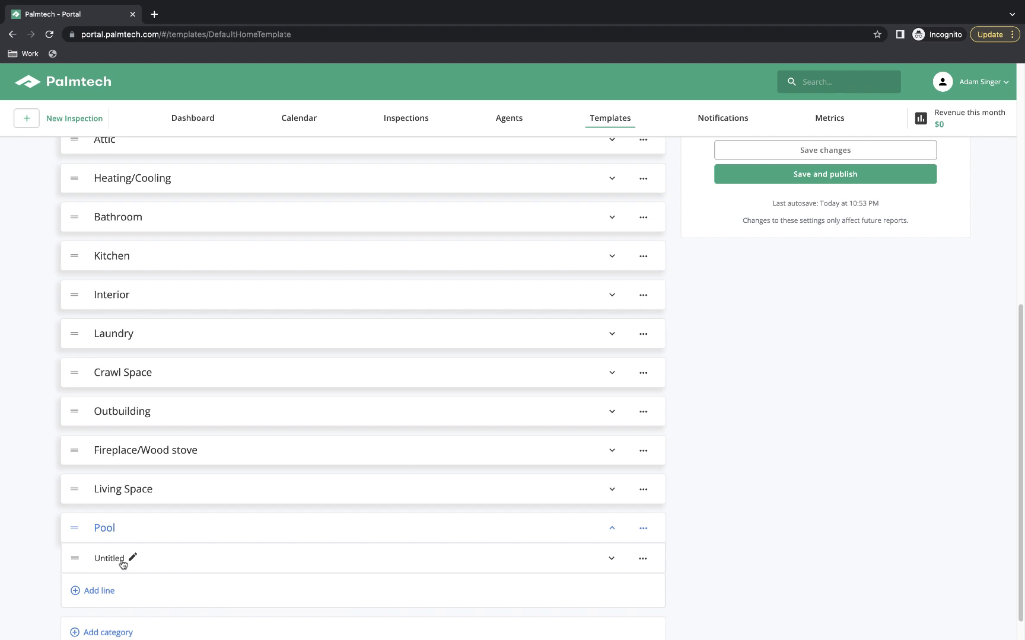
pyautogui.click(122, 562)
pyautogui.write('Fencing')
pyautogui.click(717, 542)
# Open Fencing's description list for editing and delete the check 3 and check 2 choices.
pyautogui.click(612, 560)
pyautogui.scroll(-5, 555, 539)
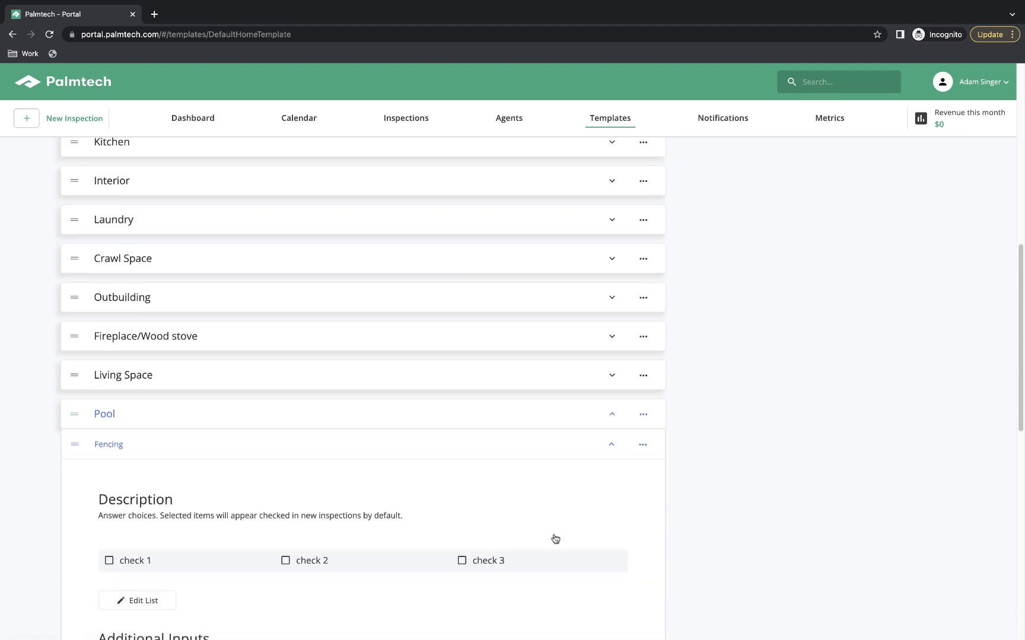
pyautogui.scroll(-2, 531, 525)
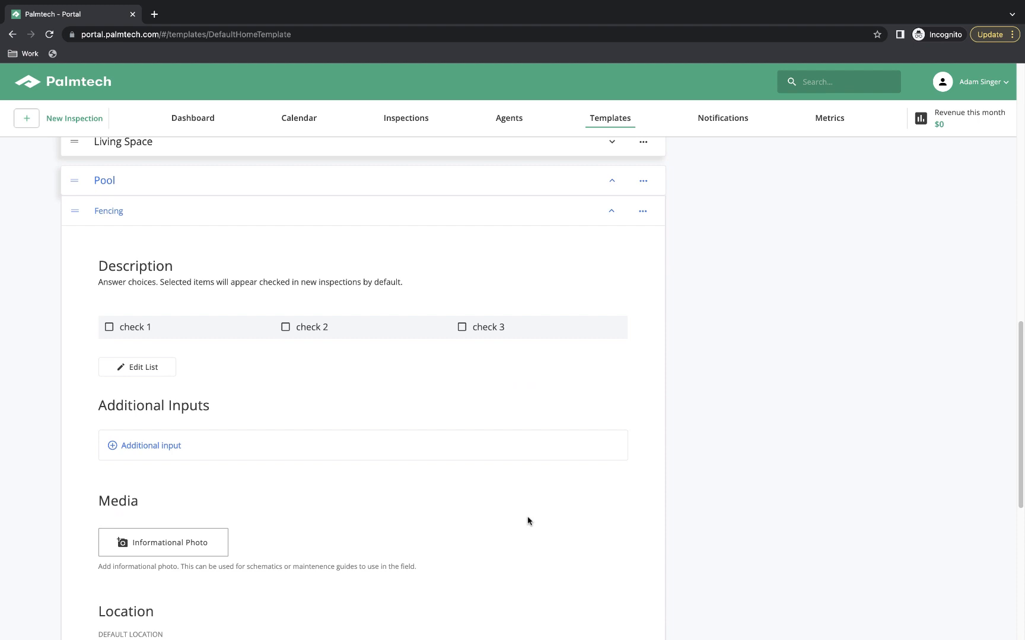
pyautogui.scroll(1, 226, 475)
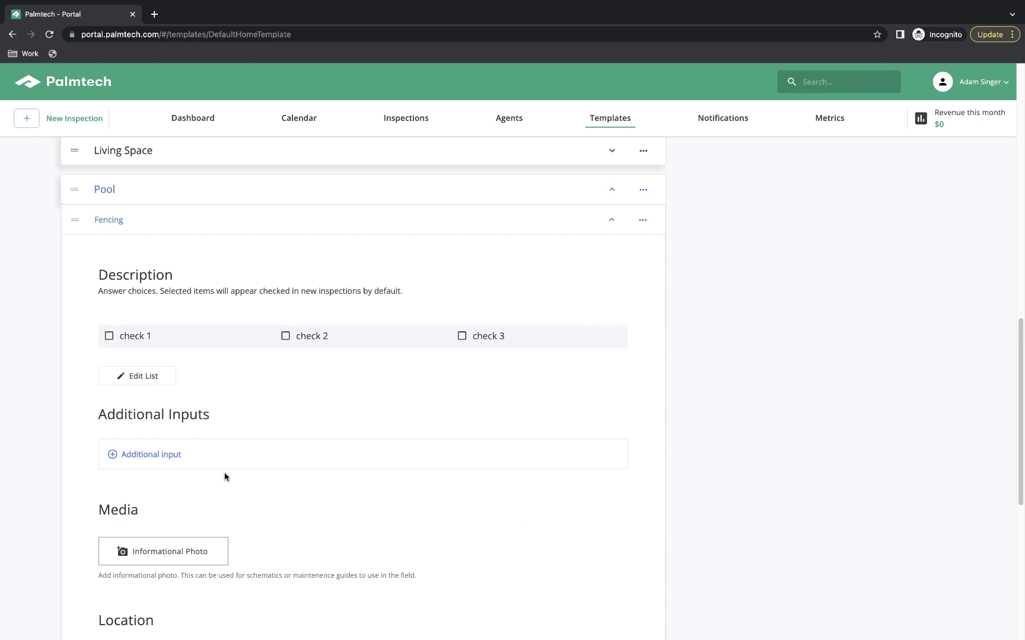
pyautogui.click(163, 382)
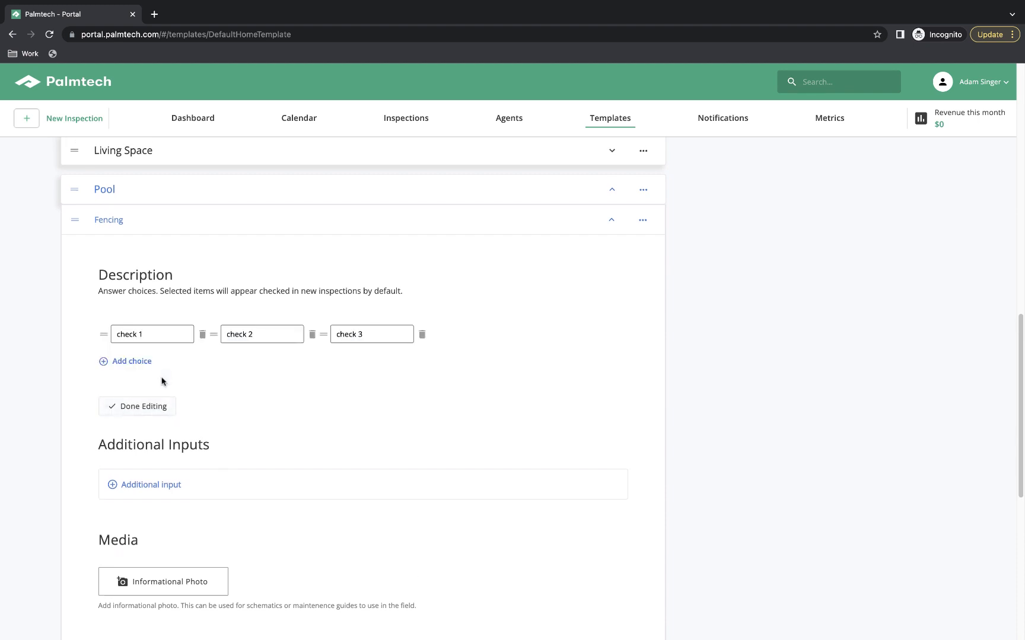
pyautogui.click(423, 335)
pyautogui.click(313, 336)
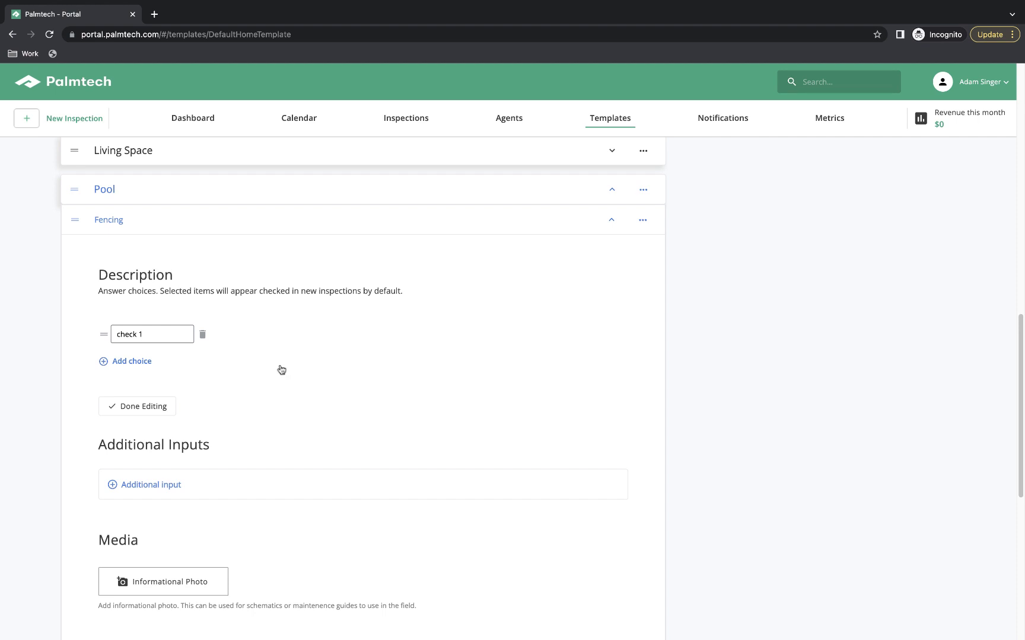
# Rename the check 1 choice to 'Wood' and add a 'Chain Link' choice.
pyautogui.click(135, 336)
pyautogui.doubleClick(134, 336)
pyautogui.write('Wood')
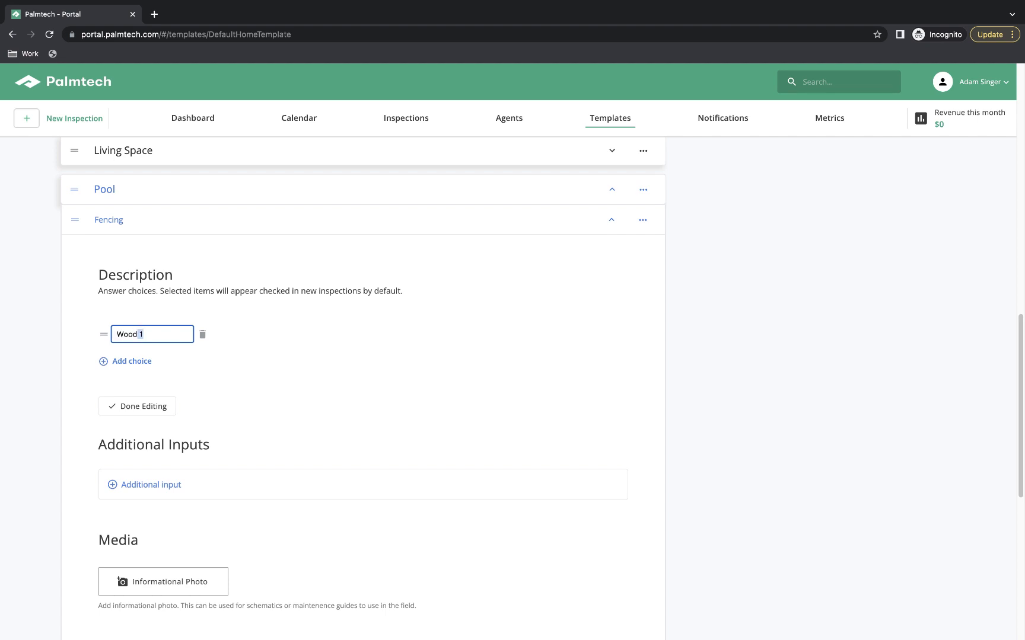
pyautogui.press('BackSpace')
pyautogui.click(127, 363)
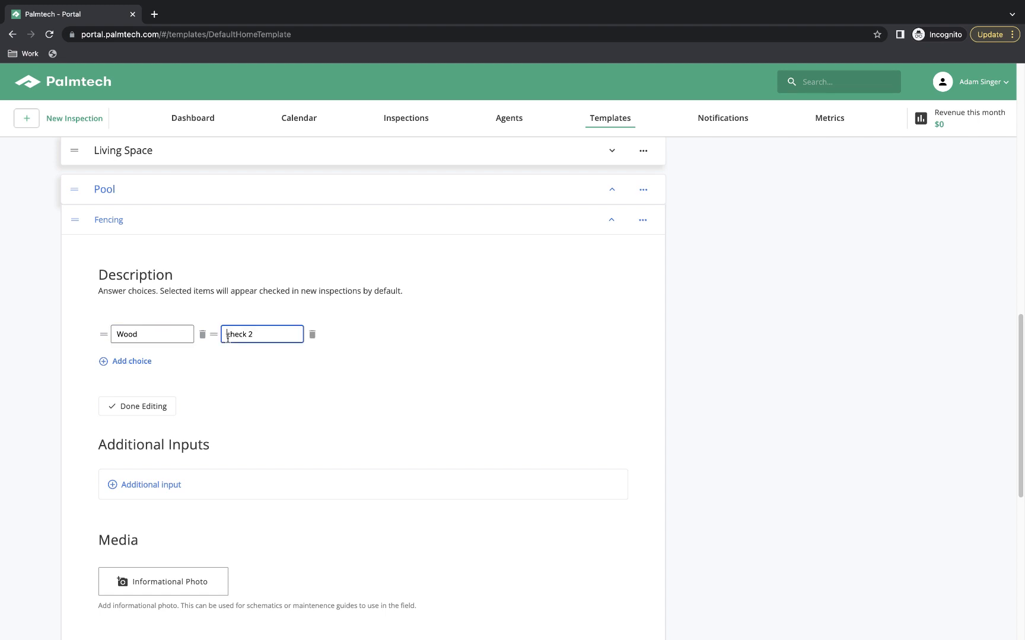
pyautogui.tripleClick(227, 335)
pyautogui.write('Chain Link')
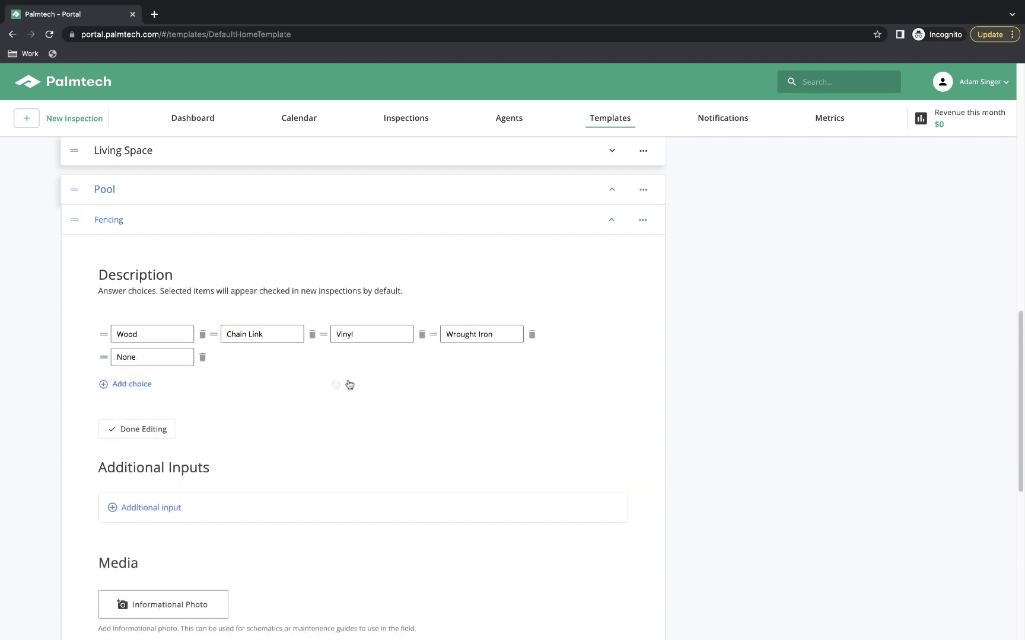
# Add a new untitled comment to the Fencing line and expand its fields.
pyautogui.scroll(-6, 385, 395)
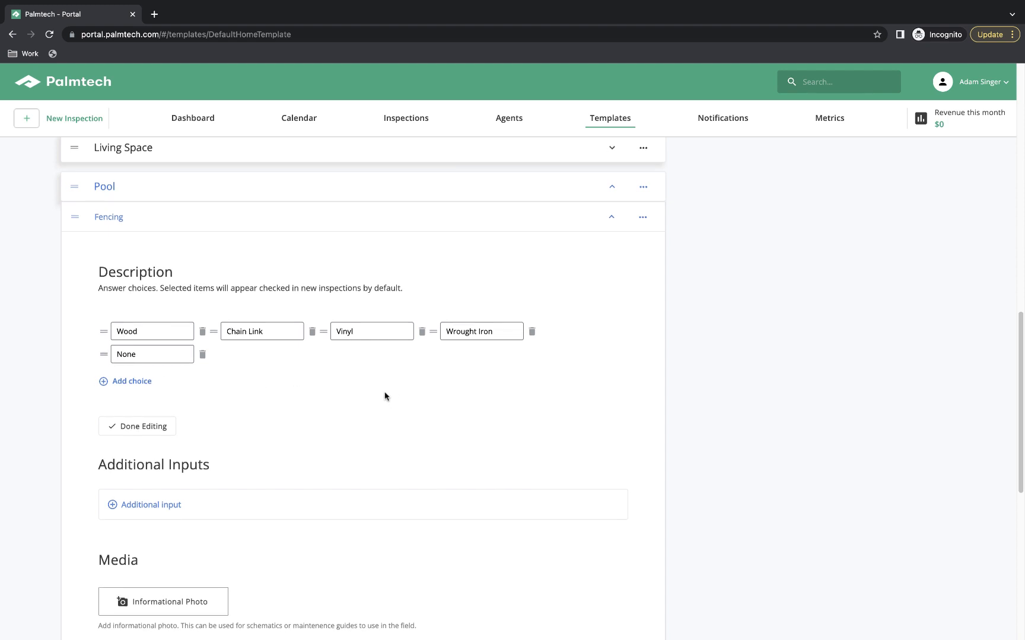
pyautogui.scroll(-1, 385, 396)
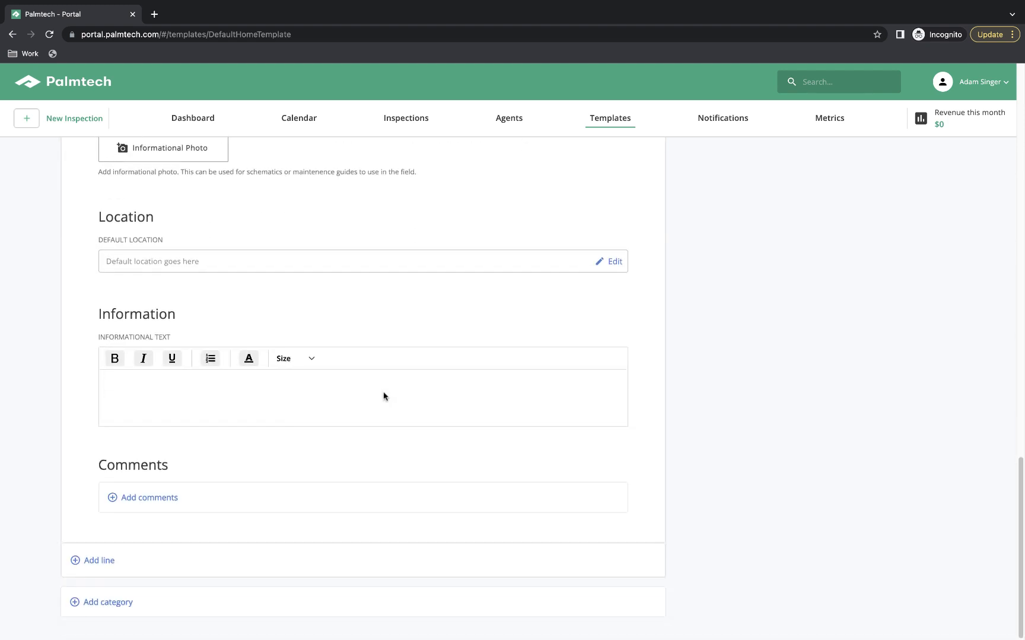
pyautogui.click(136, 503)
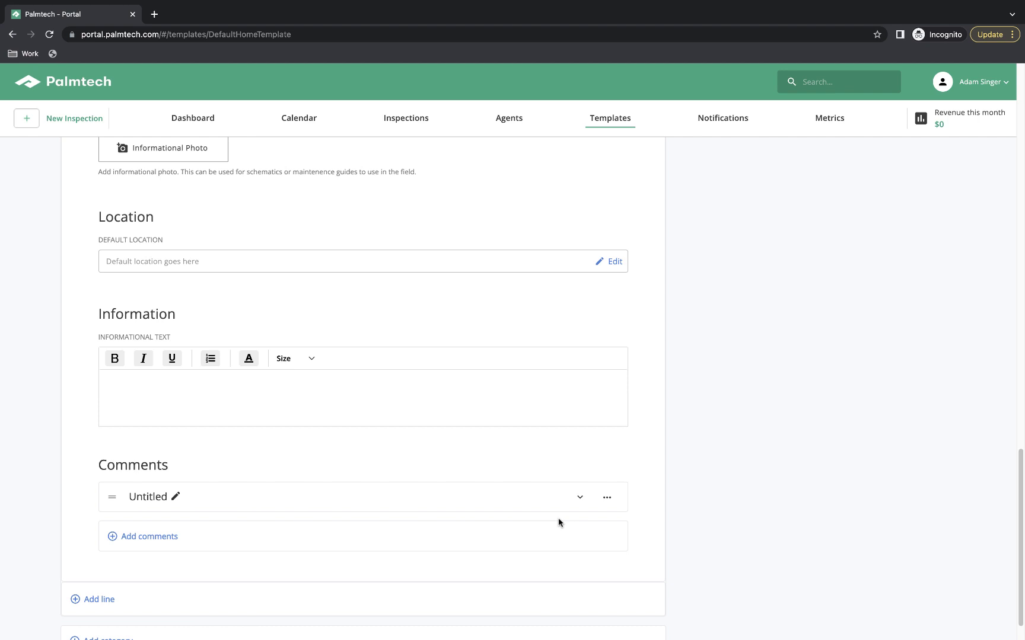
pyautogui.click(580, 500)
pyautogui.scroll(-5, 465, 496)
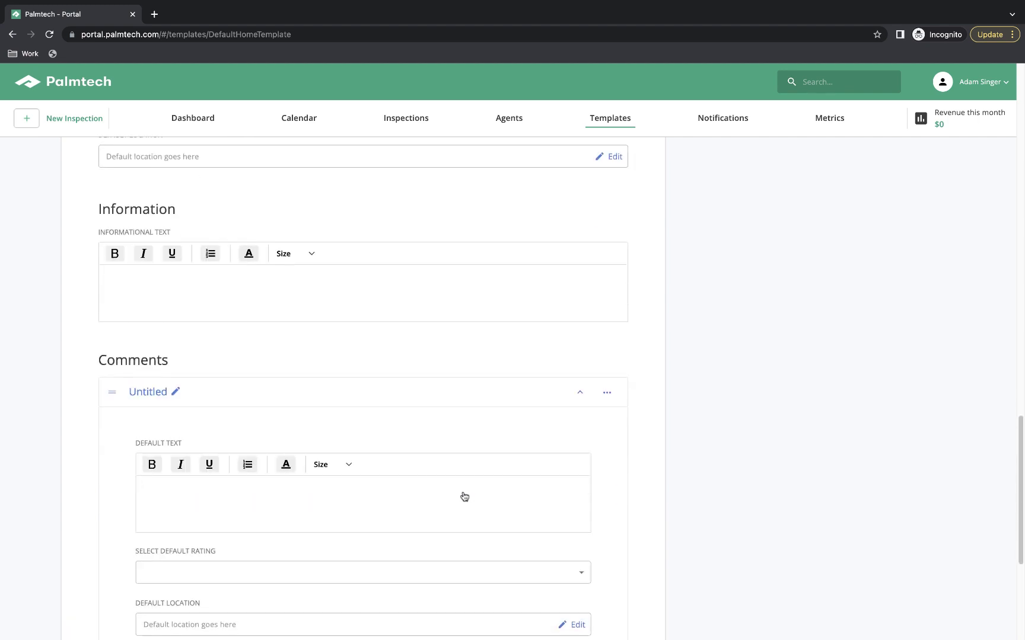
pyautogui.scroll(-2, 289, 481)
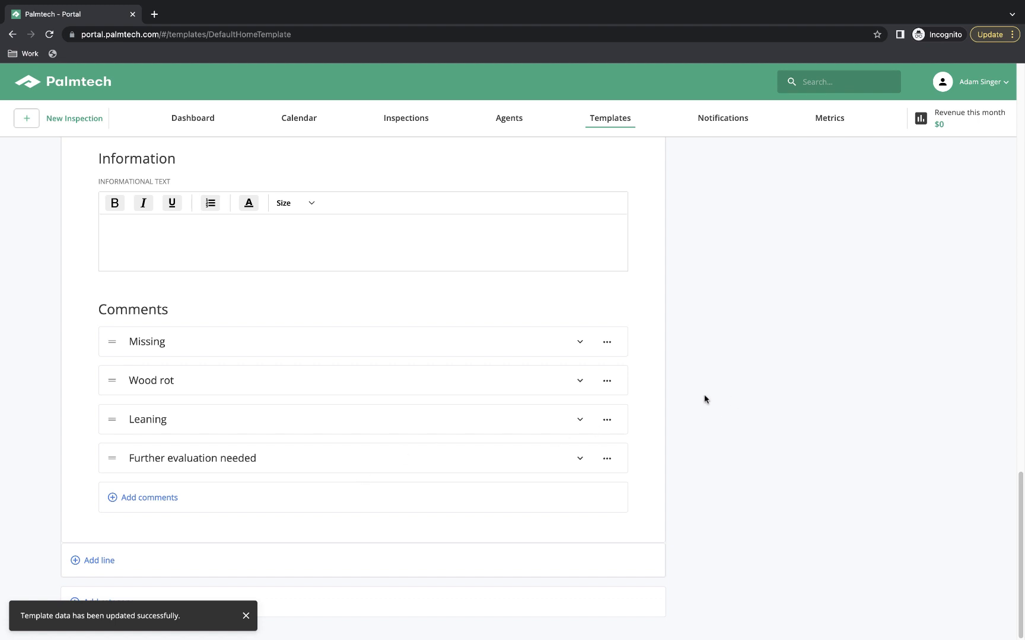
pyautogui.scroll(20, 704, 399)
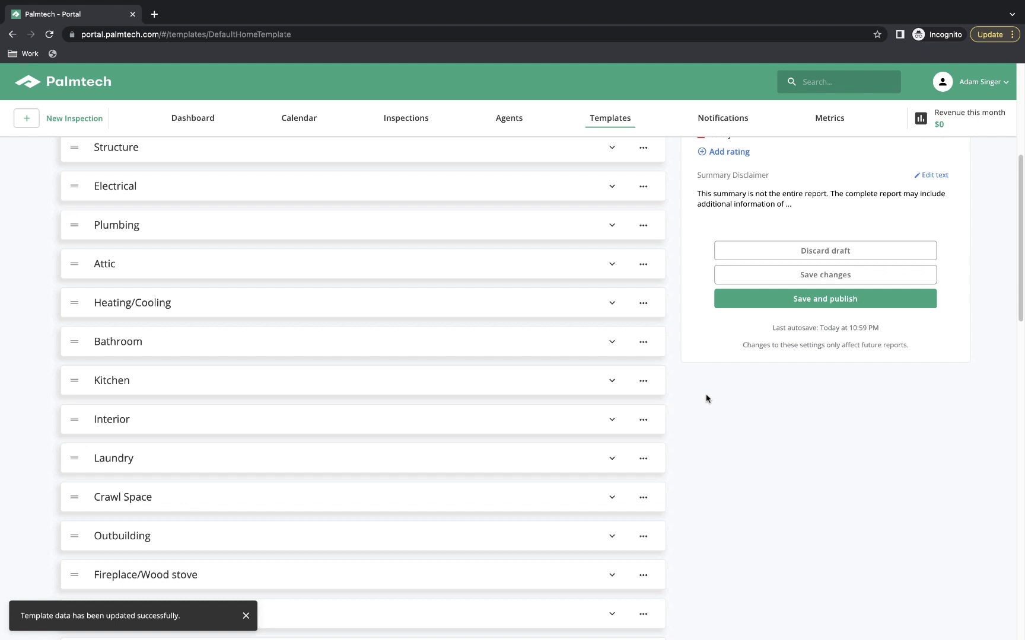
pyautogui.scroll(5, 706, 399)
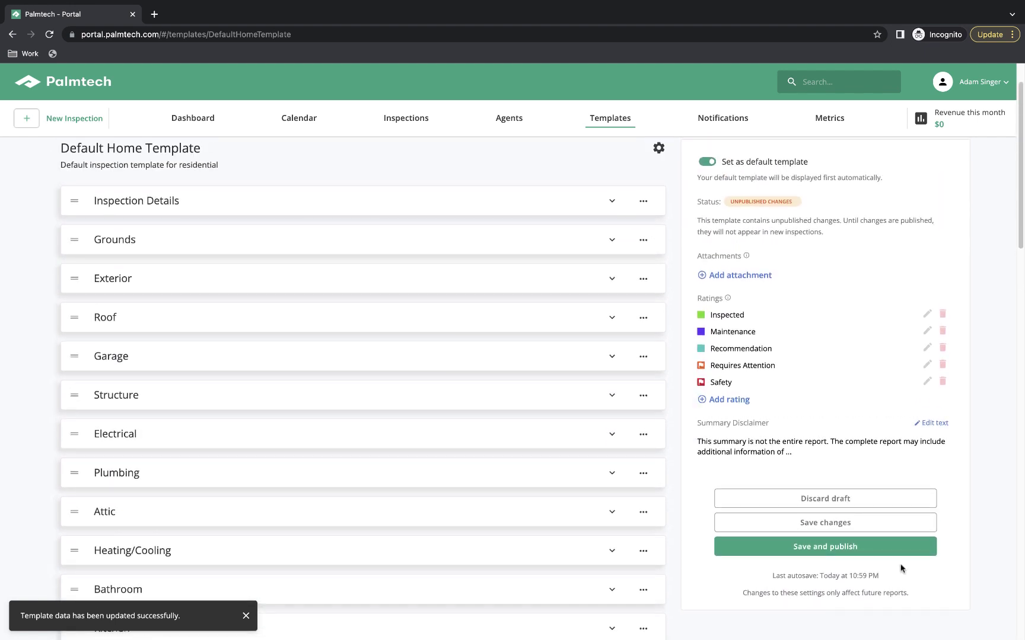